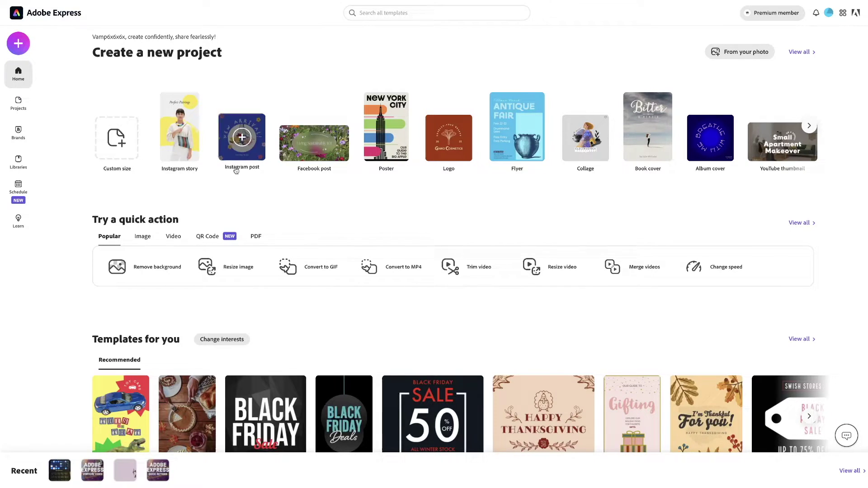
# Step: Open the All templates page from View all next to Create a new project
pyautogui.moveTo(183, 121)
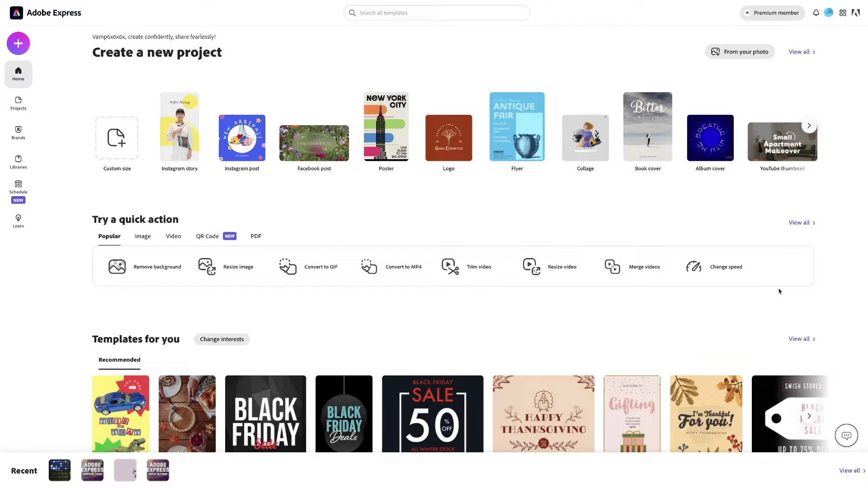
pyautogui.click(799, 57)
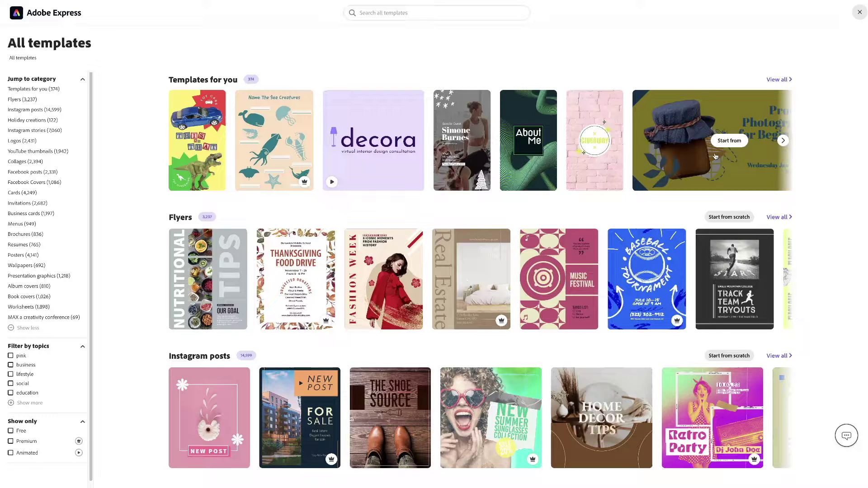
pyautogui.moveTo(614, 180)
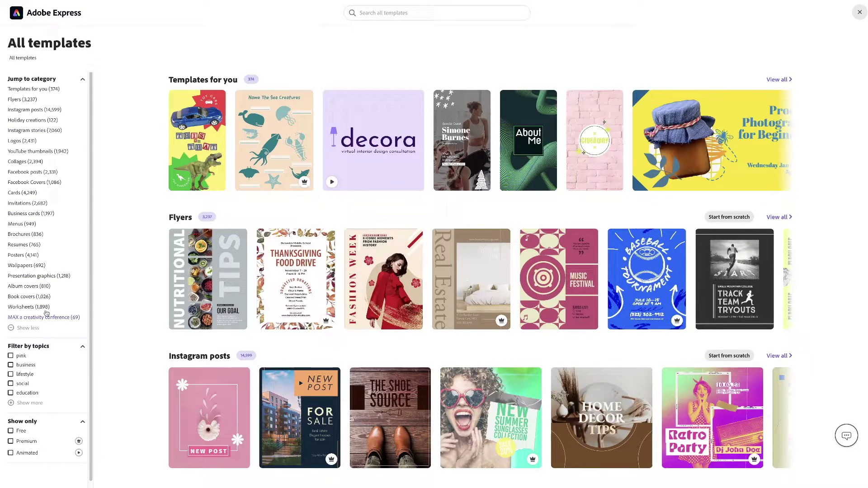
# Step: Filter the template gallery to Animated only, with Free ticked and then cleared again
pyautogui.click(10, 453)
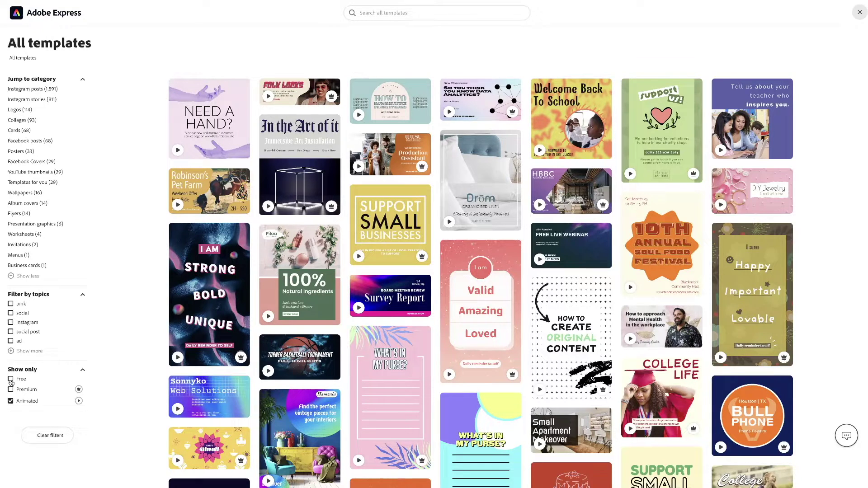
pyautogui.click(10, 380)
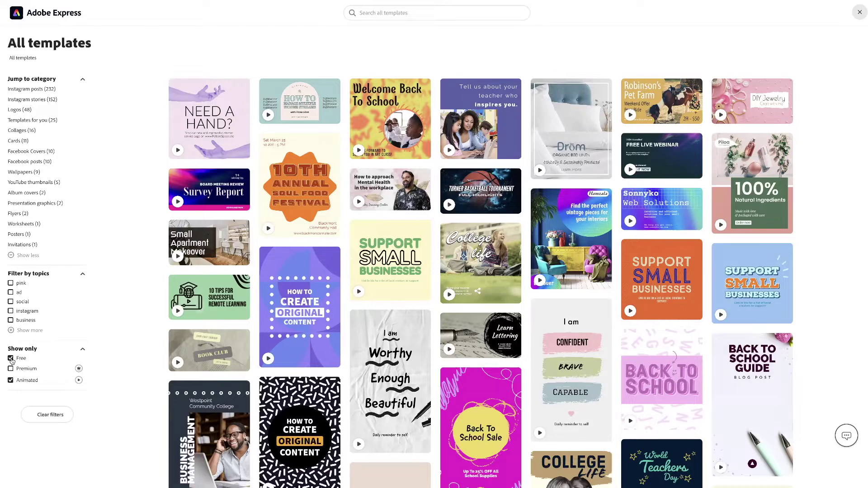
pyautogui.click(10, 358)
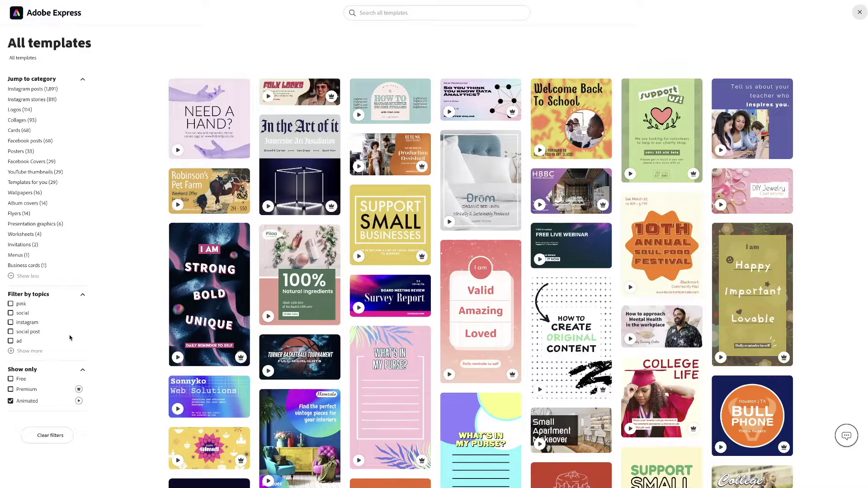
pyautogui.moveTo(190, 316)
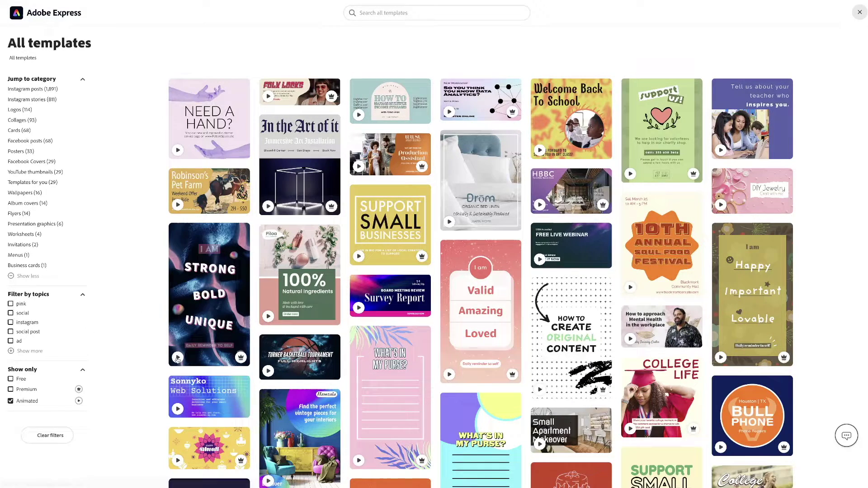
# Step: Start a project from the I AM STRONG template and replace STRONG with GOING TO
pyautogui.click(179, 359)
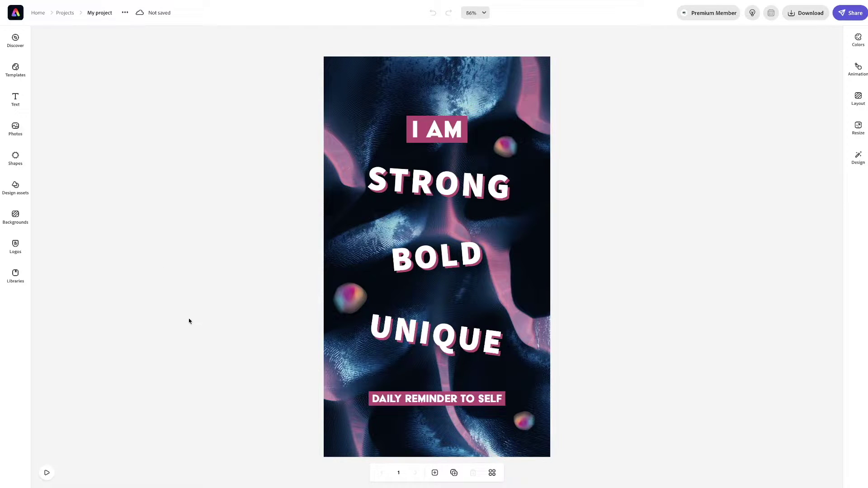
pyautogui.click(455, 187)
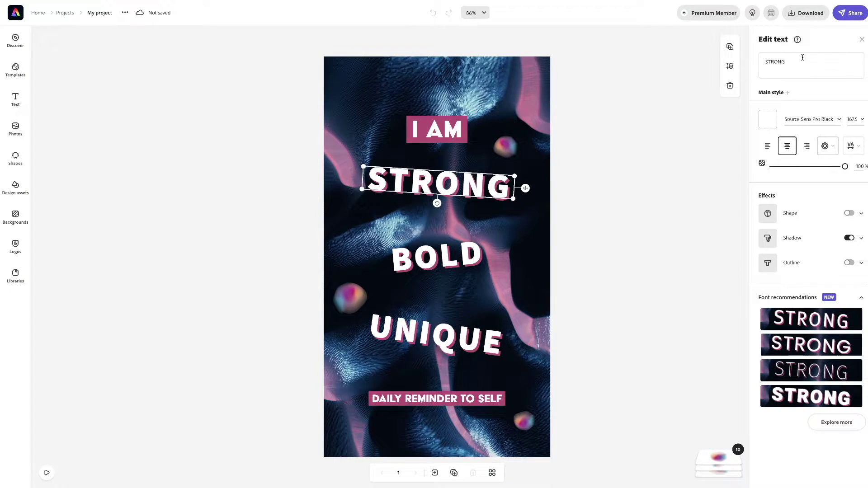
pyautogui.moveTo(803, 57); pyautogui.dragTo(766, 62)
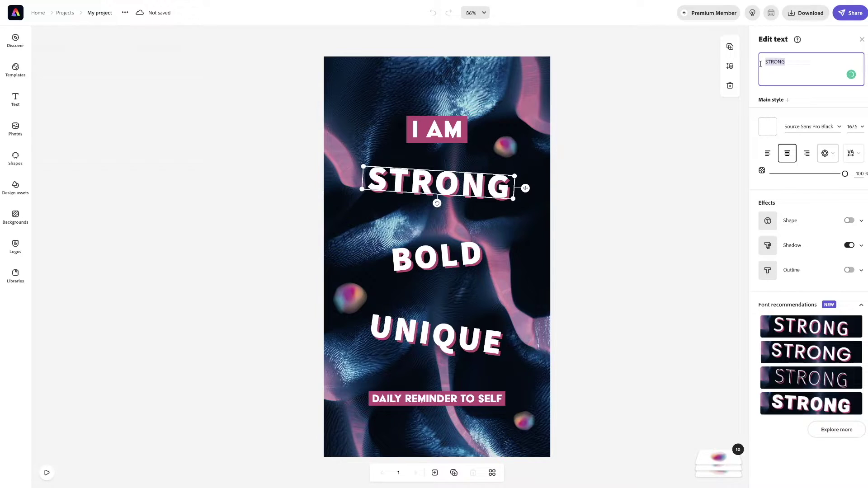
pyautogui.write('GOING TO')
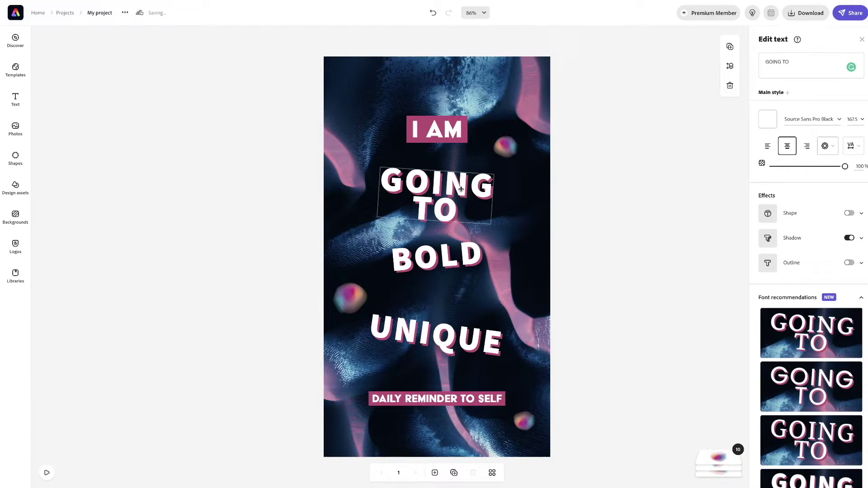
pyautogui.click(461, 189)
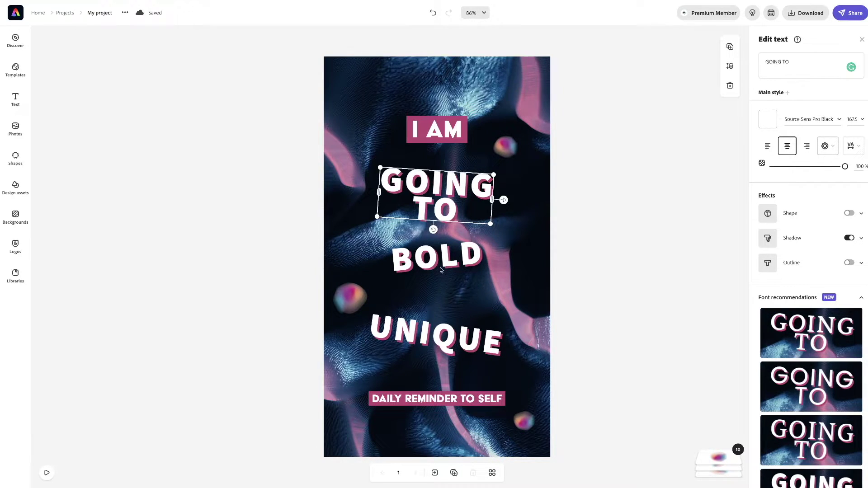
# Step: Replace BOLD with CREATE and select the UNIQUE line for editing
pyautogui.click(443, 262)
pyautogui.moveTo(789, 68); pyautogui.dragTo(729, 64)
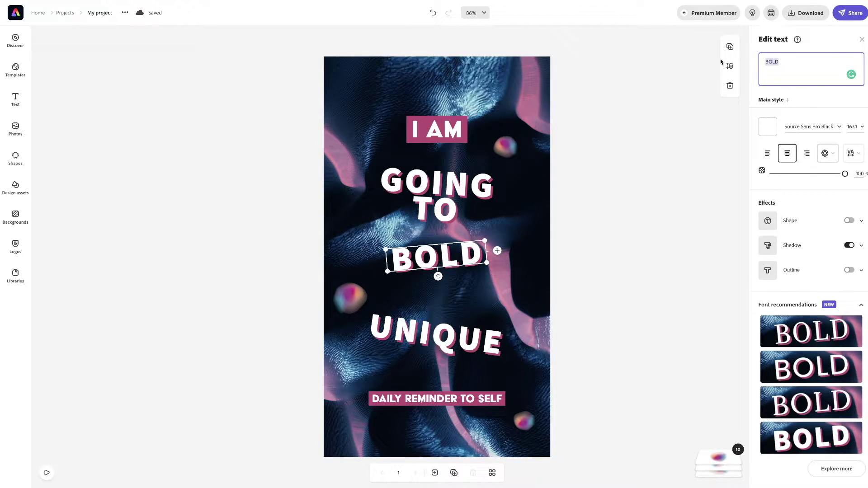
pyautogui.write('CREAT')
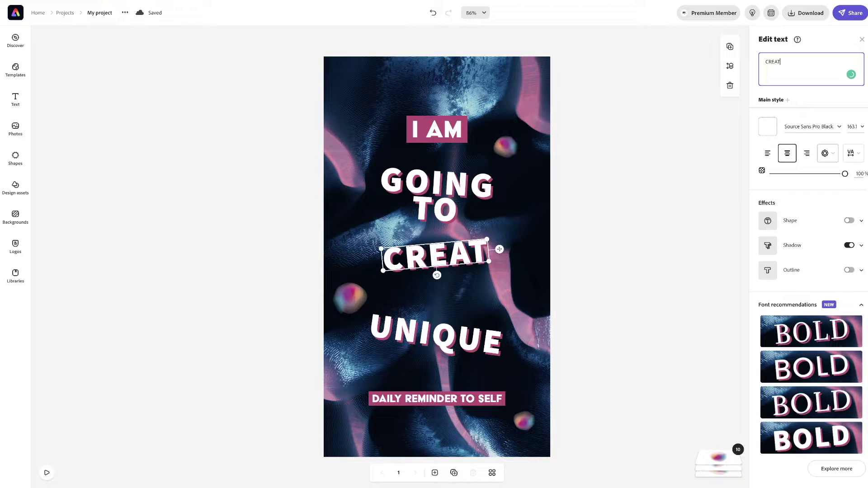
pyautogui.write('E')
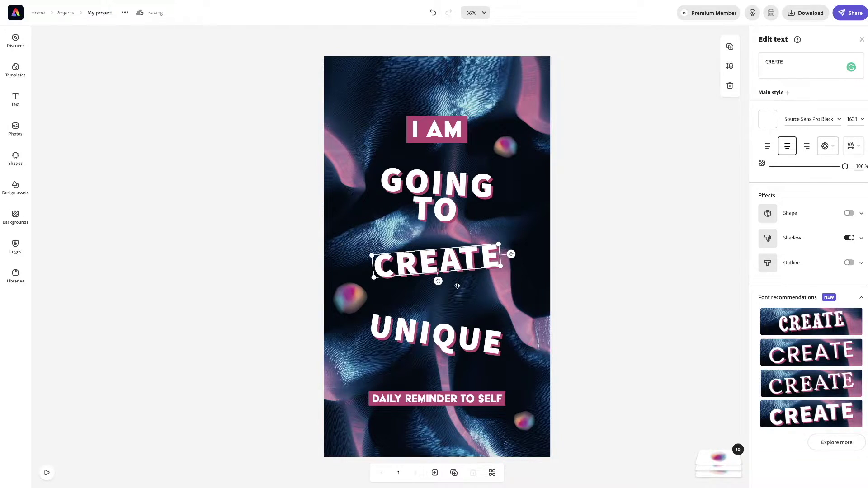
pyautogui.click(434, 338)
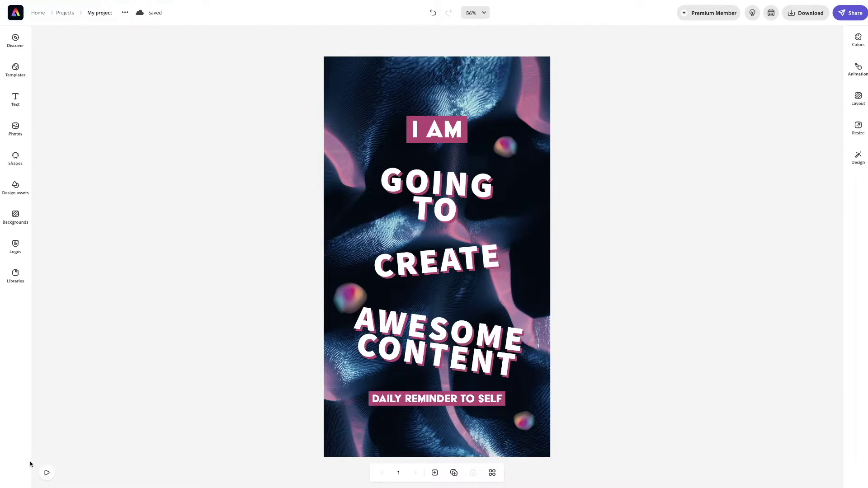
# Step: Preview the template's animation with the I AM text selected
pyautogui.click(46, 474)
pyautogui.click(434, 131)
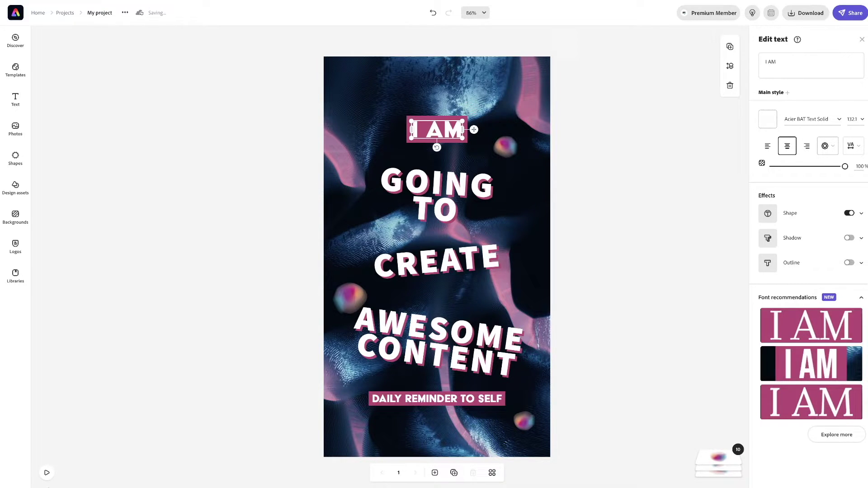
pyautogui.click(45, 473)
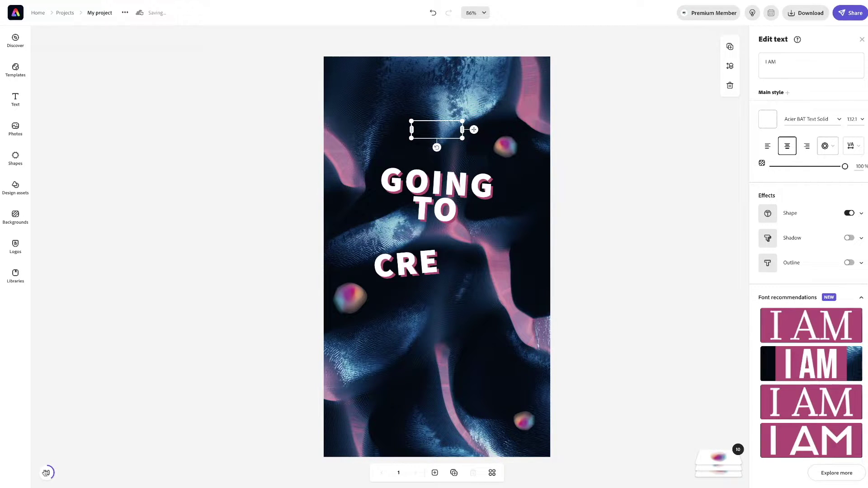
# Step: In the layers list, raise I AM below the blobs and lower DAILY REMINDER TO SELF
pyautogui.click(716, 464)
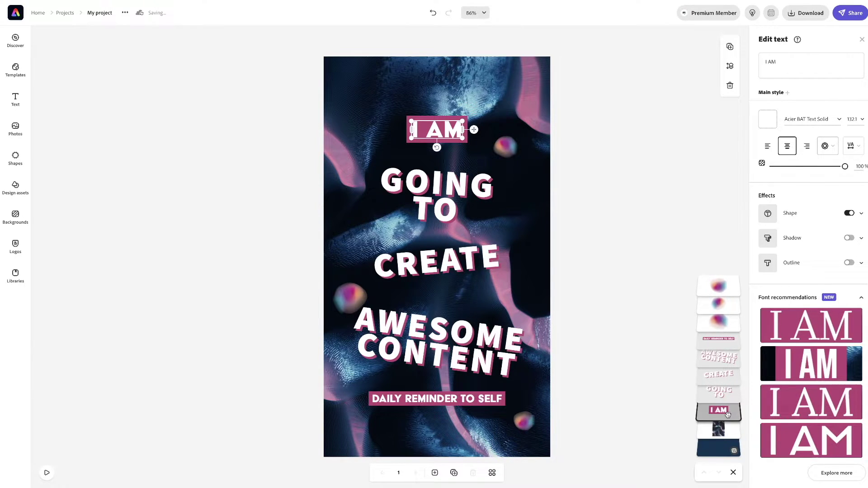
pyautogui.moveTo(728, 415); pyautogui.dragTo(728, 344)
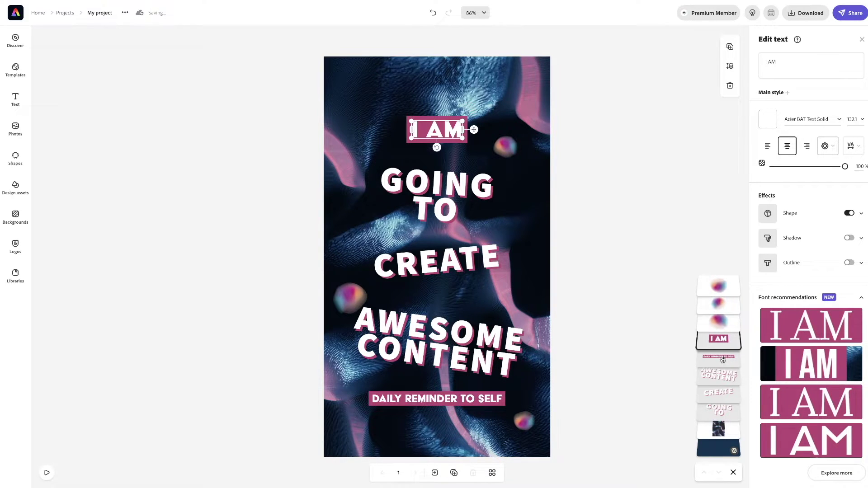
pyautogui.moveTo(722, 359); pyautogui.dragTo(720, 420)
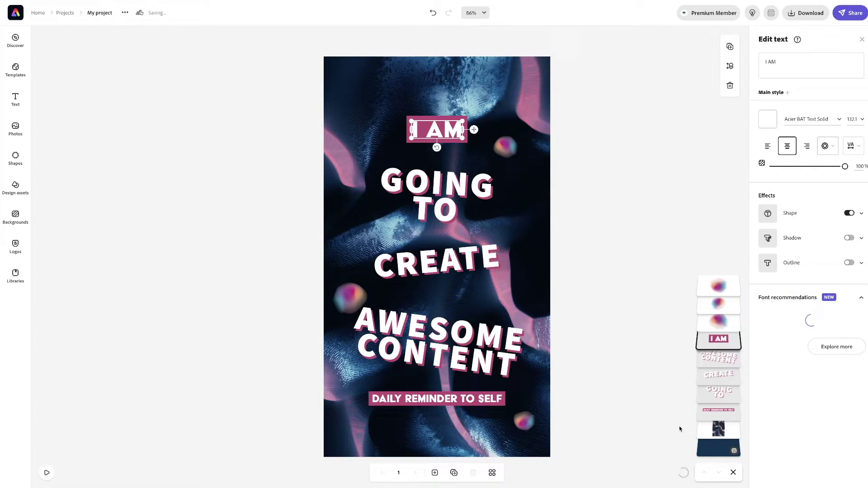
pyautogui.click(46, 473)
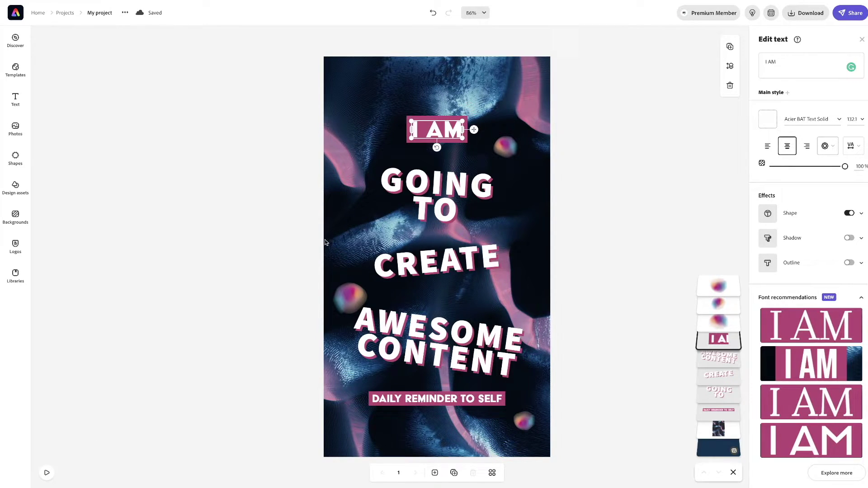
# Step: Fill the Shape box behind DAILY REMINDER TO SELF with black #0D0005 instead of dark blue
pyautogui.click(344, 168)
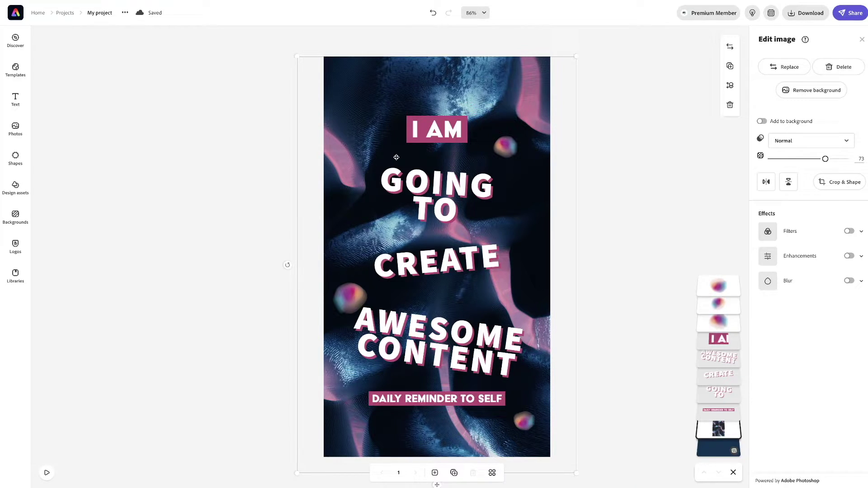
pyautogui.click(473, 402)
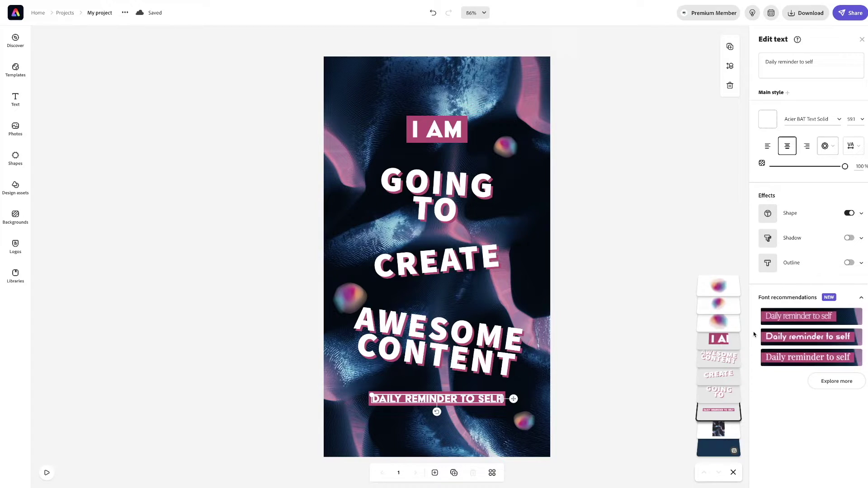
pyautogui.click(861, 212)
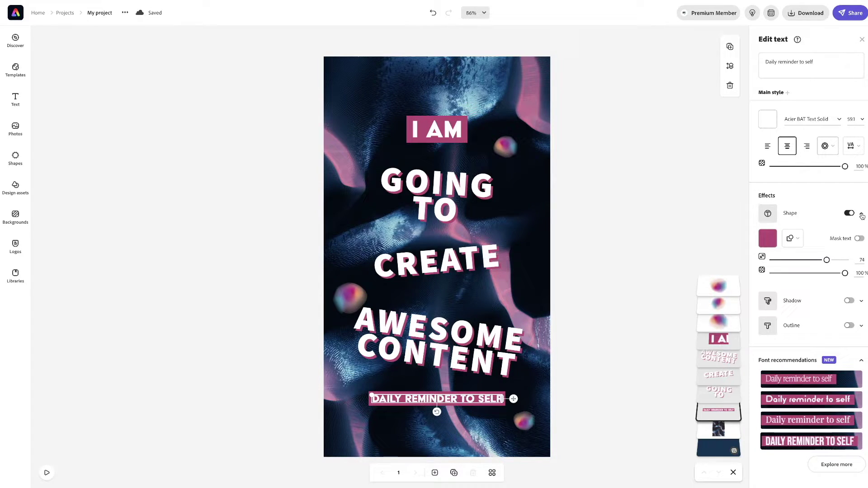
pyautogui.click(767, 240)
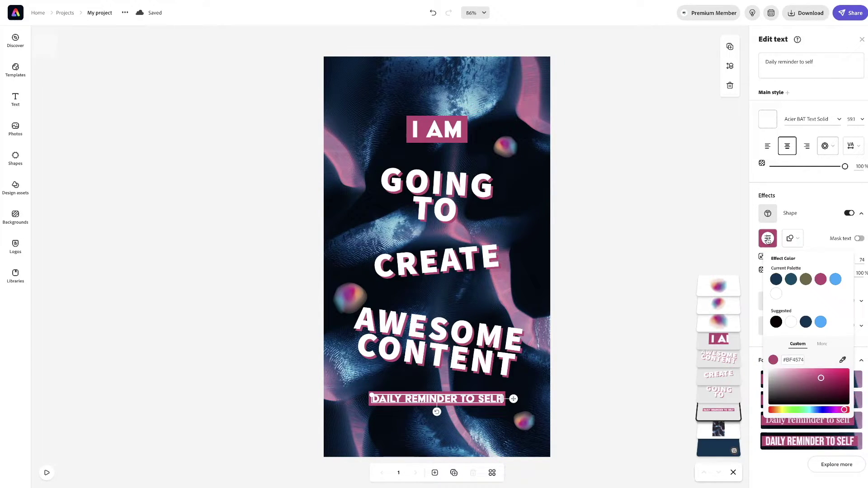
pyautogui.click(775, 280)
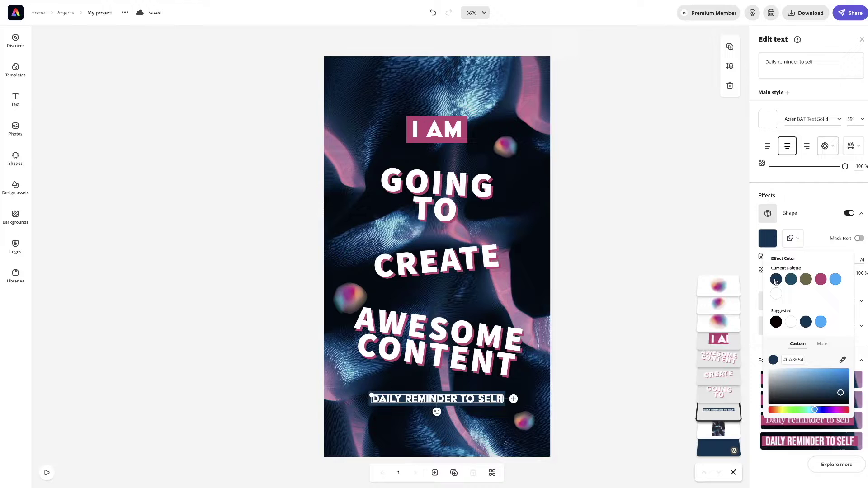
pyautogui.click(775, 321)
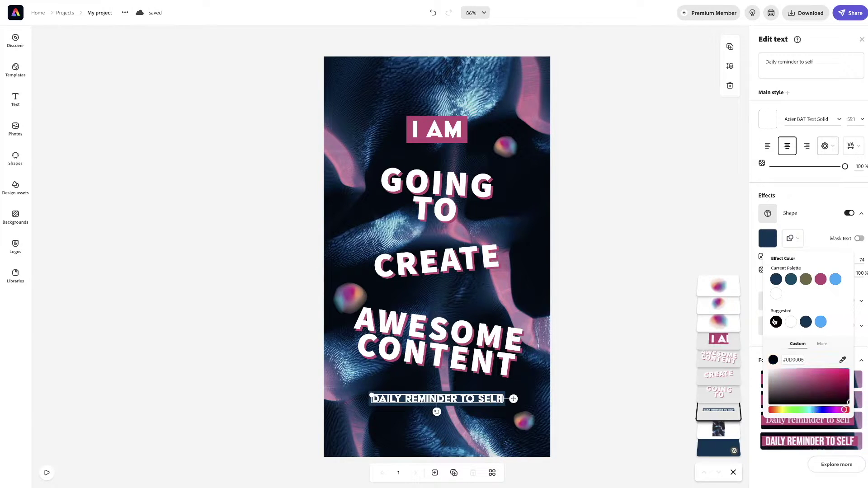
pyautogui.click(776, 280)
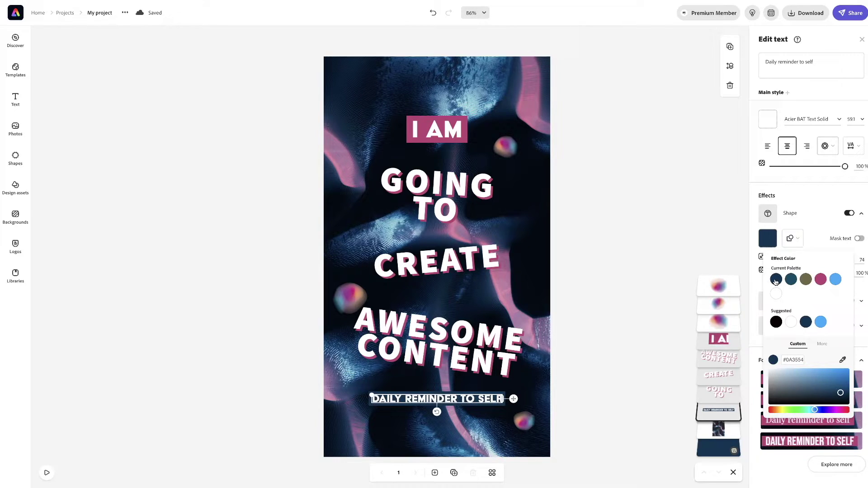
pyautogui.click(775, 323)
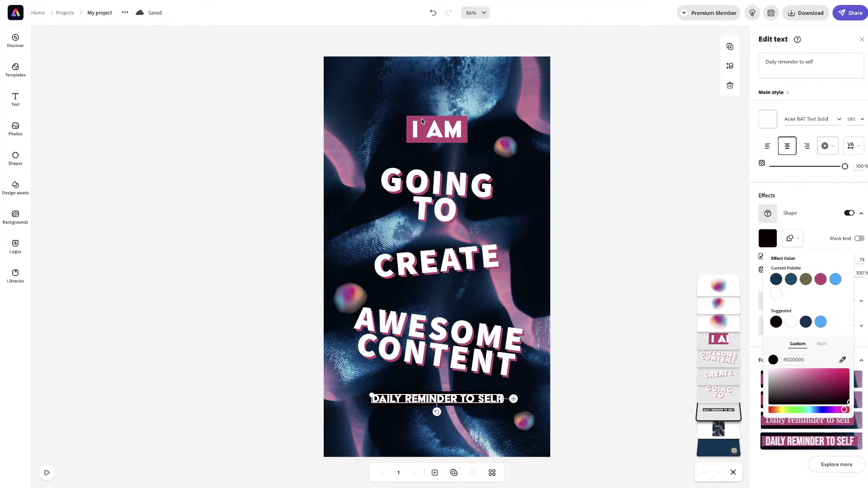
# Step: Turn the I AM box black and make the GOING TO shadow black
pyautogui.click(433, 129)
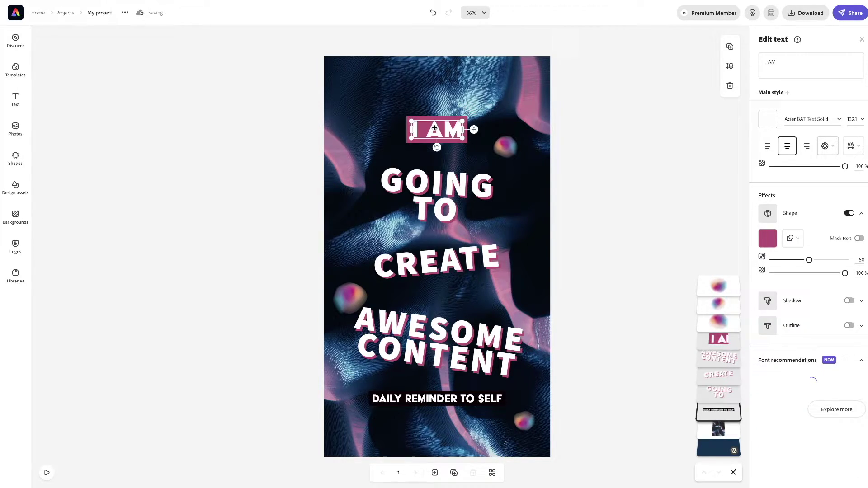
pyautogui.click(771, 241)
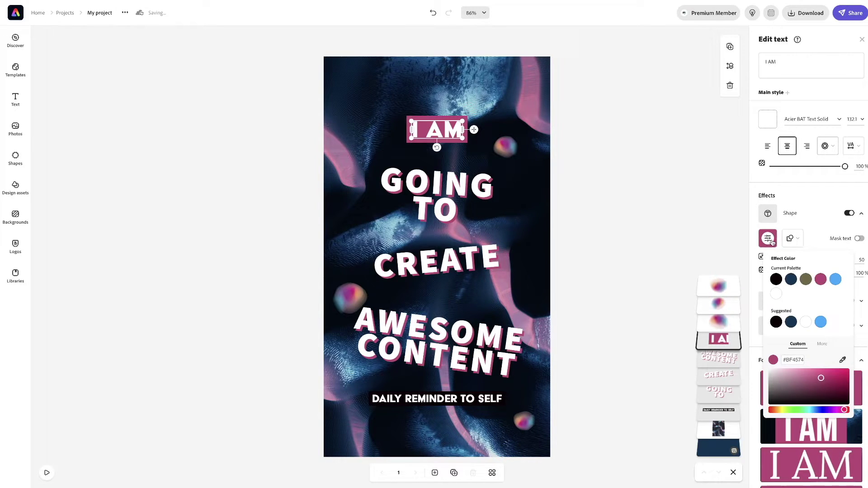
pyautogui.click(775, 323)
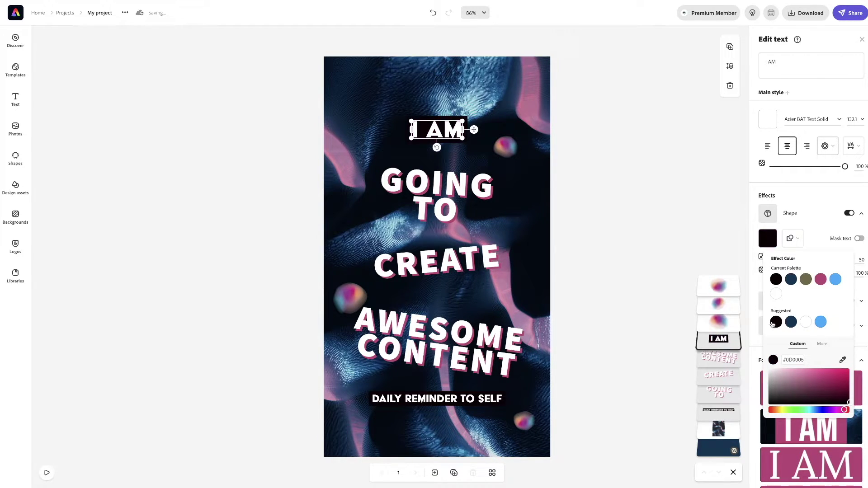
pyautogui.click(425, 201)
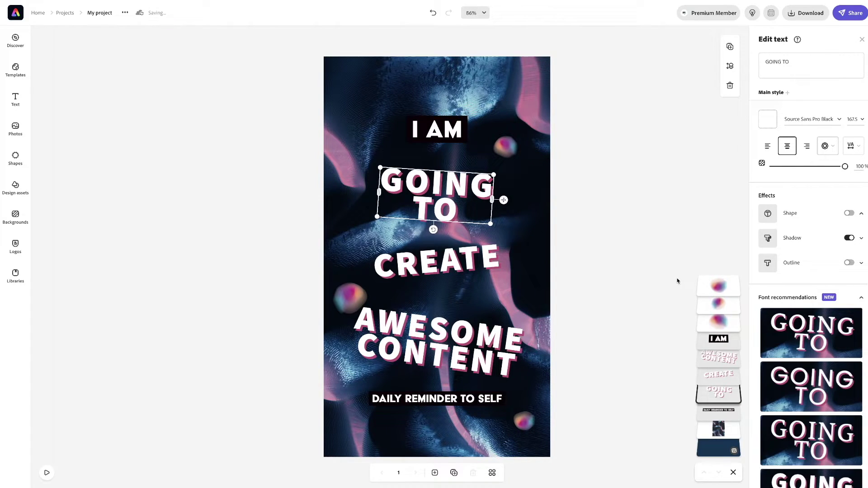
pyautogui.click(861, 239)
pyautogui.click(768, 263)
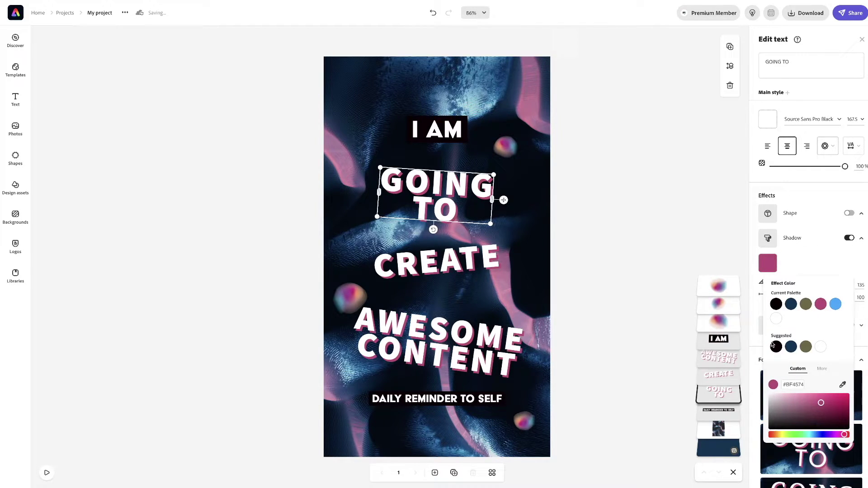
pyautogui.click(774, 346)
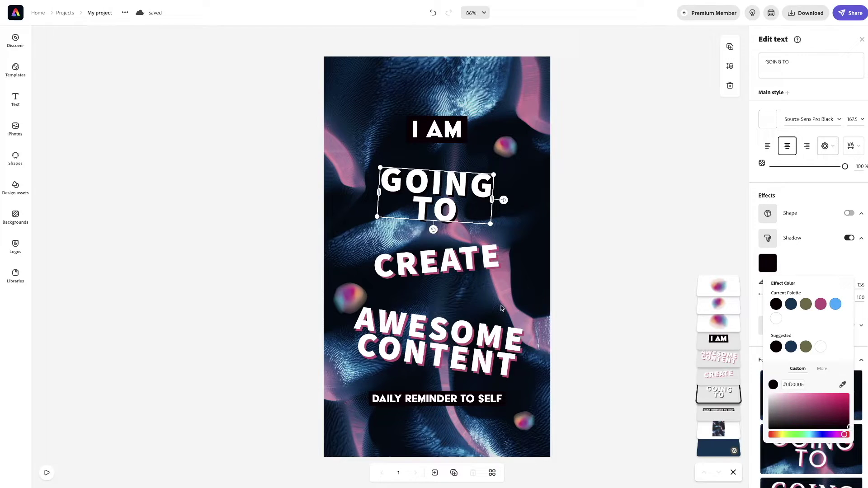
# Step: Change the CREATE and AWESOME CONTENT shadows from pink to black #0D0005
pyautogui.click(461, 266)
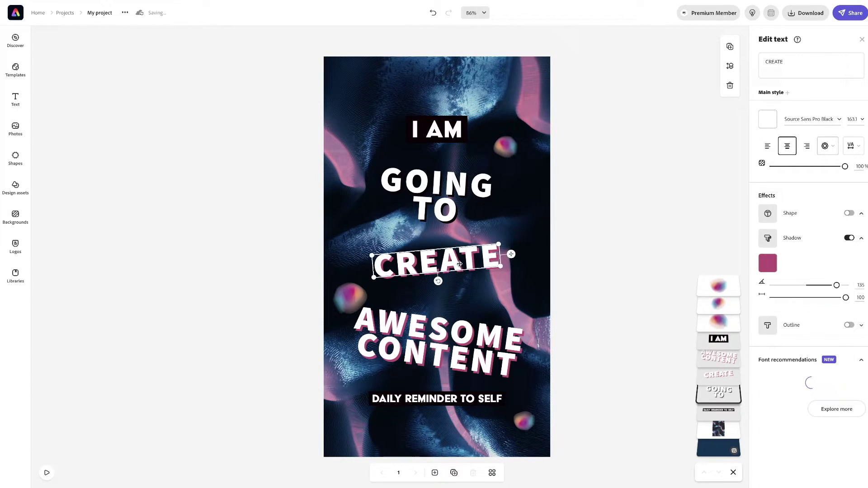
pyautogui.click(765, 268)
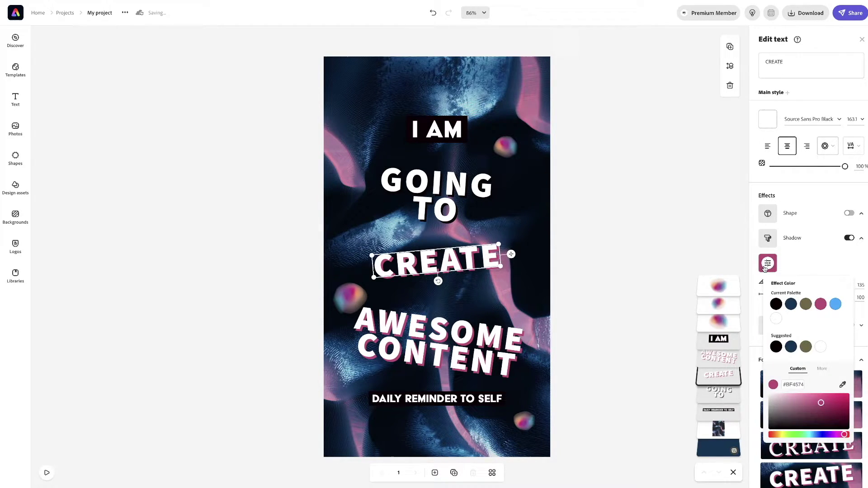
pyautogui.click(776, 347)
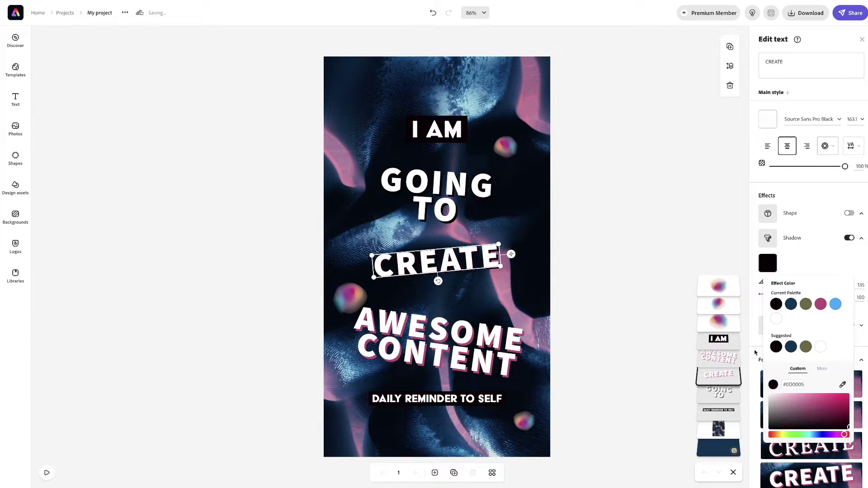
pyautogui.click(433, 335)
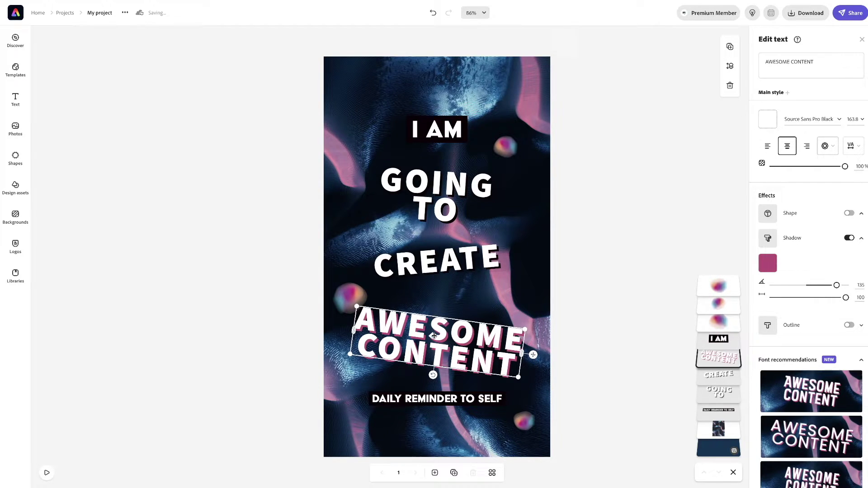
pyautogui.click(767, 266)
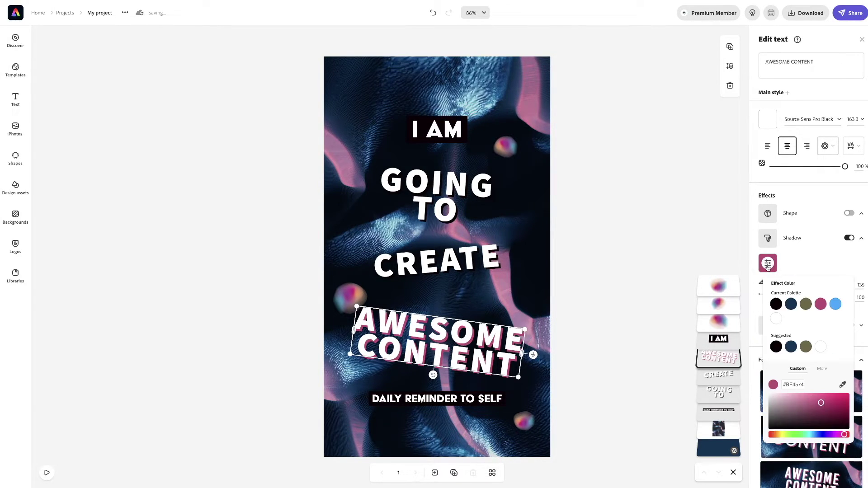
pyautogui.click(775, 347)
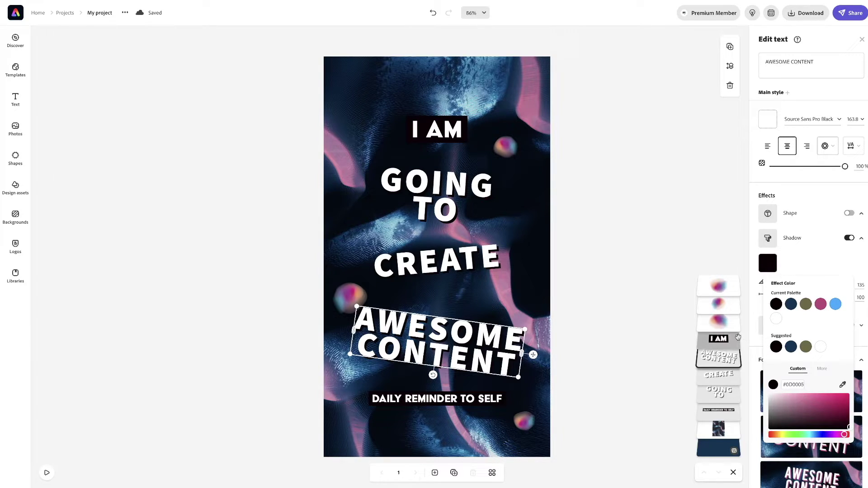
# Step: Enable filters on the background photo and try Contrast, Matte, Grayscale and Darken
pyautogui.click(531, 239)
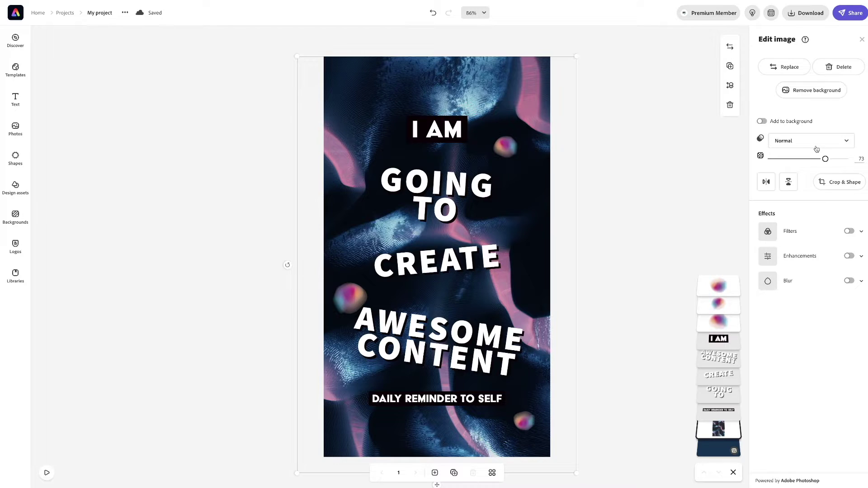
pyautogui.click(849, 231)
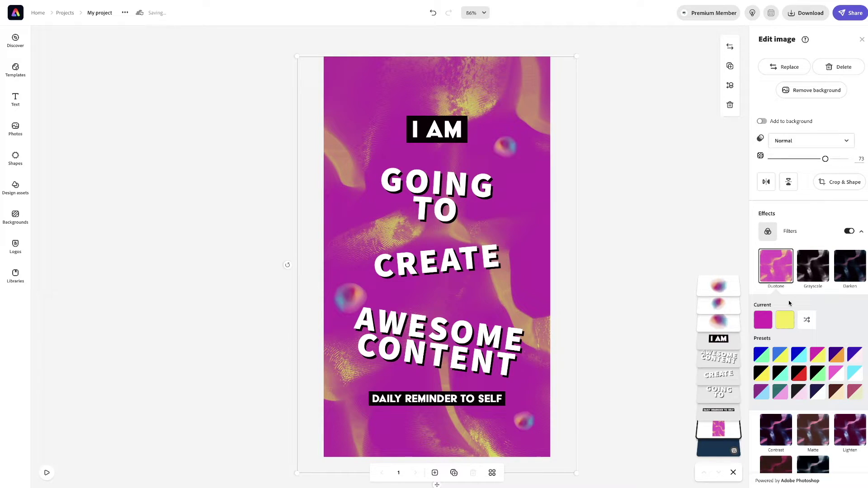
pyautogui.click(780, 426)
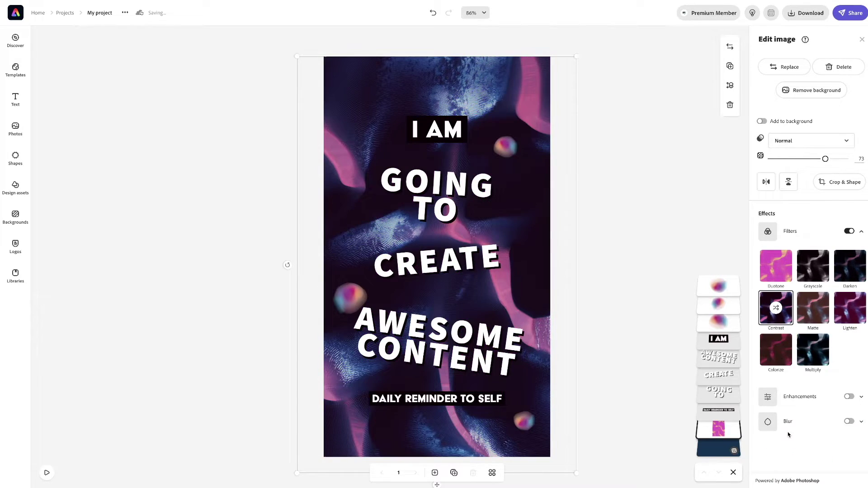
pyautogui.click(809, 324)
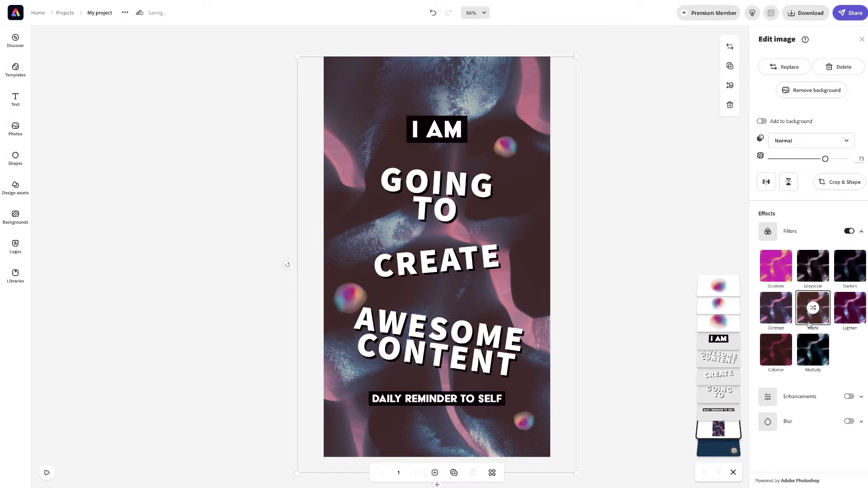
pyautogui.click(816, 276)
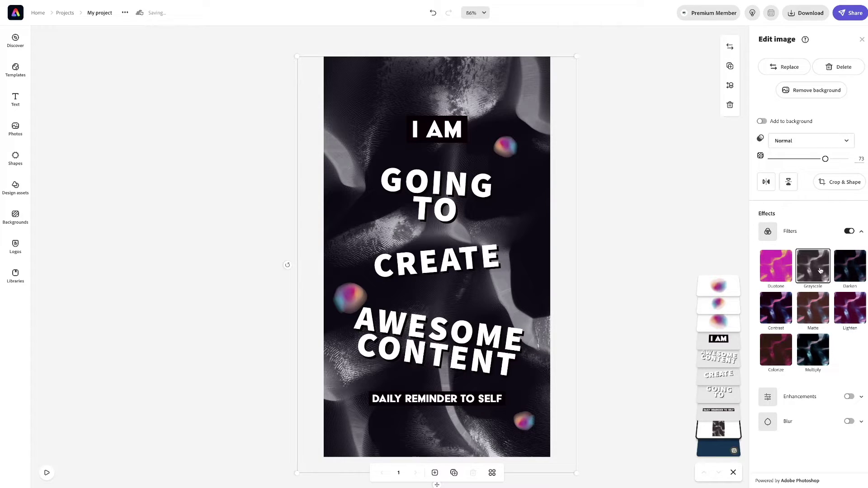
pyautogui.click(844, 267)
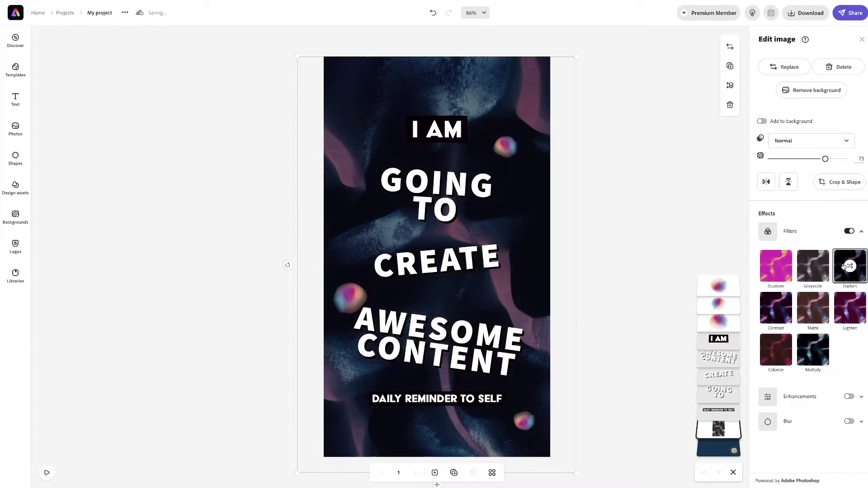
pyautogui.click(816, 267)
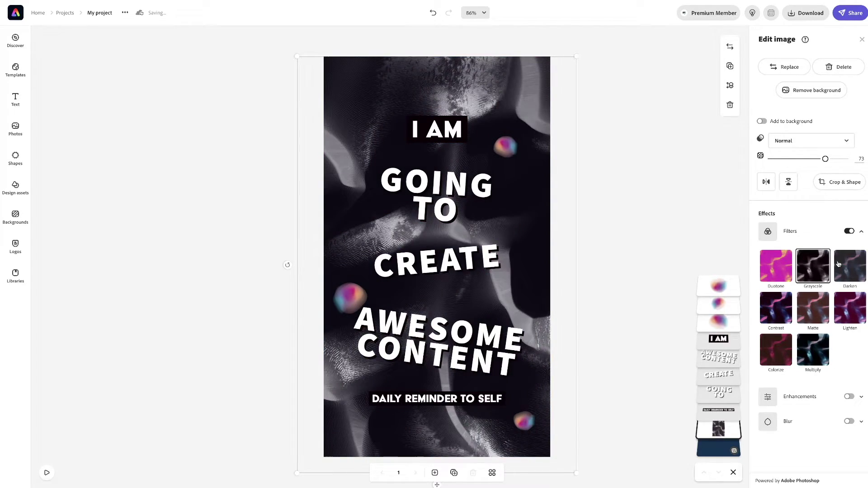
pyautogui.click(839, 265)
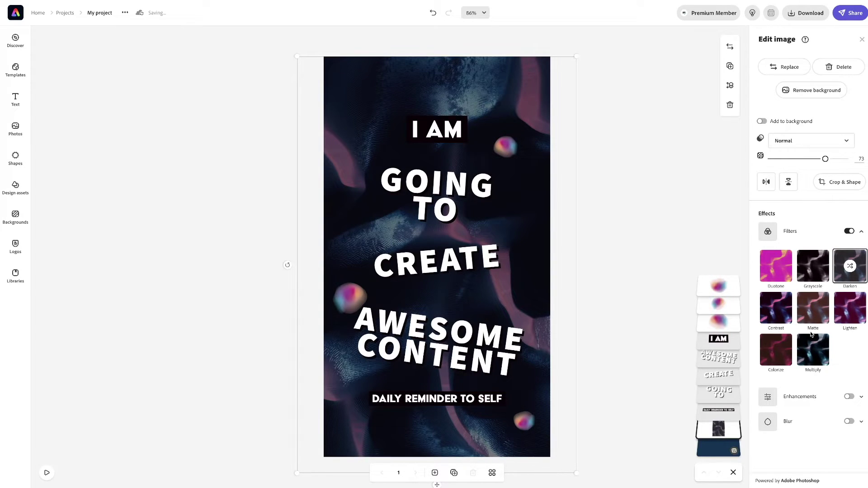
# Step: Compare Colorize, Darken and Duotone on the background, then turn filters off
pyautogui.click(784, 354)
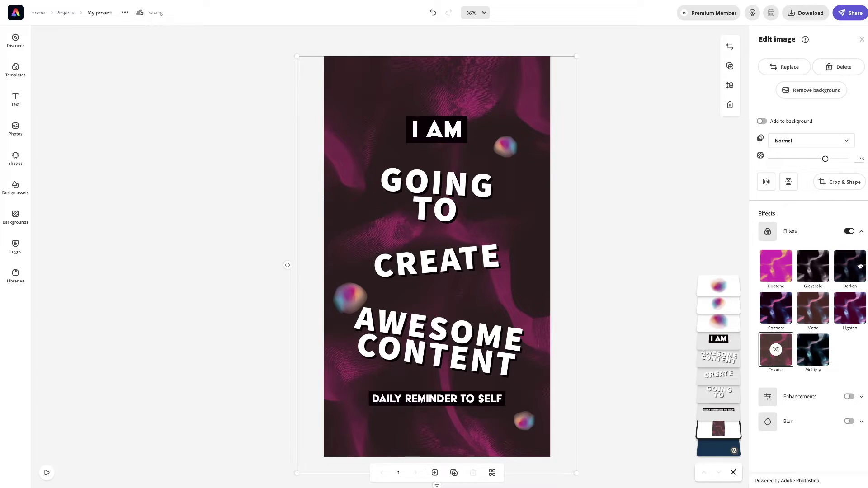
pyautogui.click(859, 266)
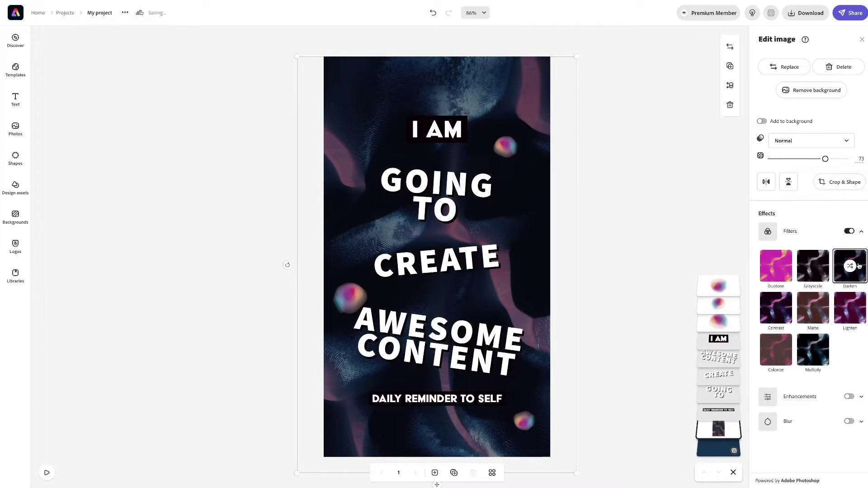
pyautogui.click(770, 364)
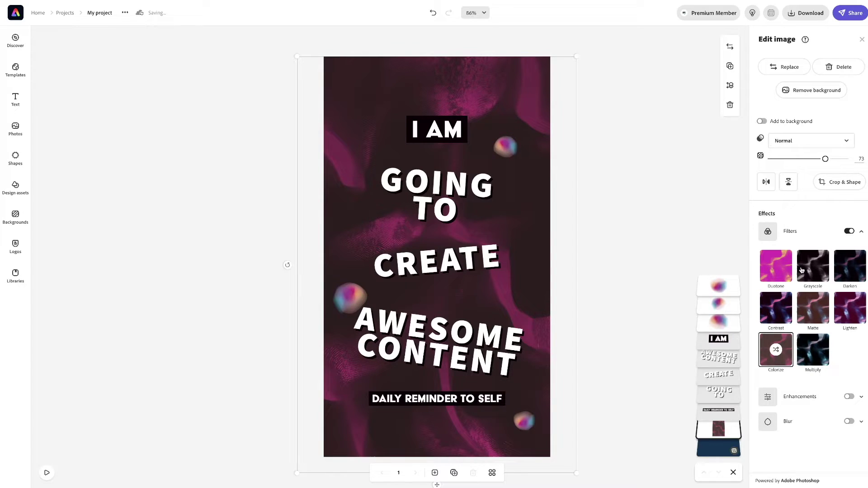
pyautogui.click(846, 268)
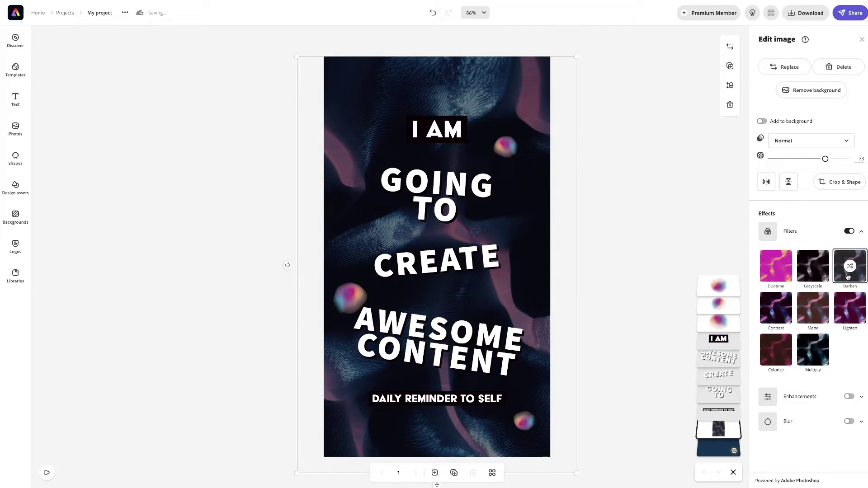
pyautogui.click(780, 271)
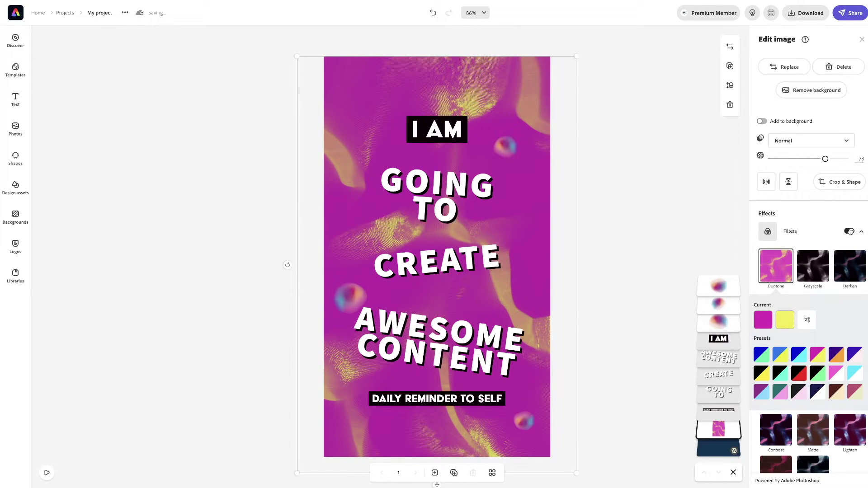
pyautogui.click(849, 232)
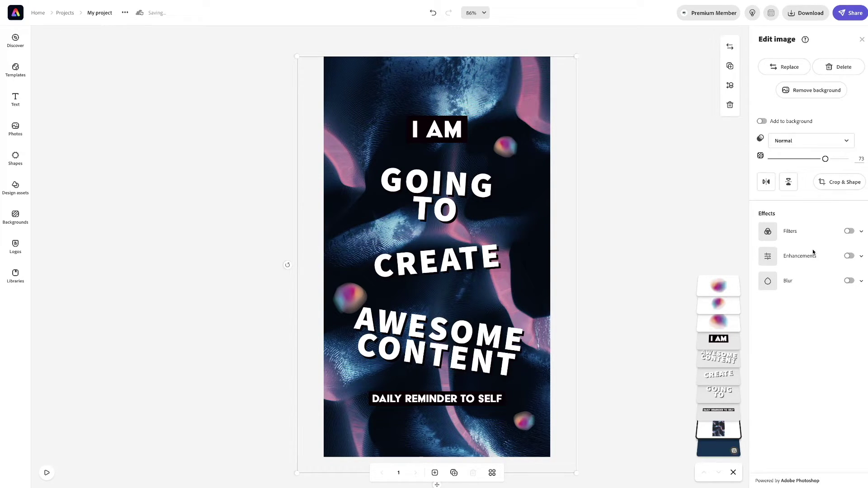
# Step: Blur the background photo at strength 5, then play and pause the preview
pyautogui.click(848, 281)
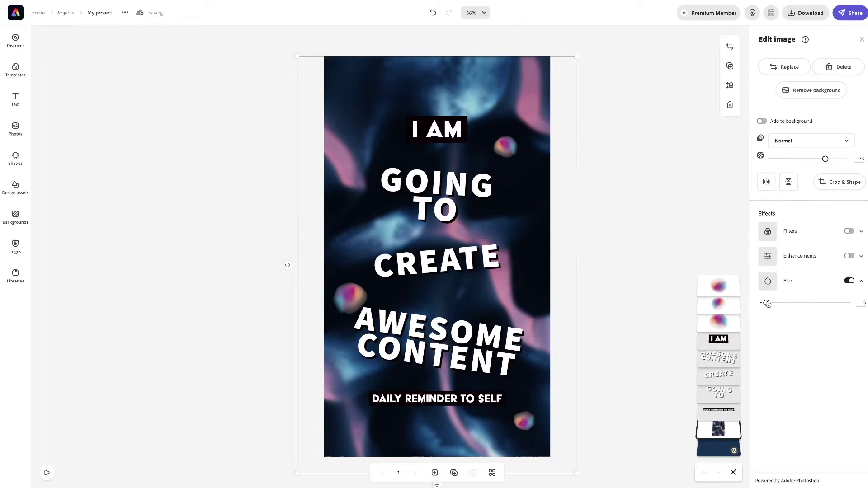
pyautogui.moveTo(767, 303)
pyautogui.mouseDown()
pyautogui.moveTo(782, 304)
pyautogui.moveTo(766, 303)
pyautogui.mouseUp()
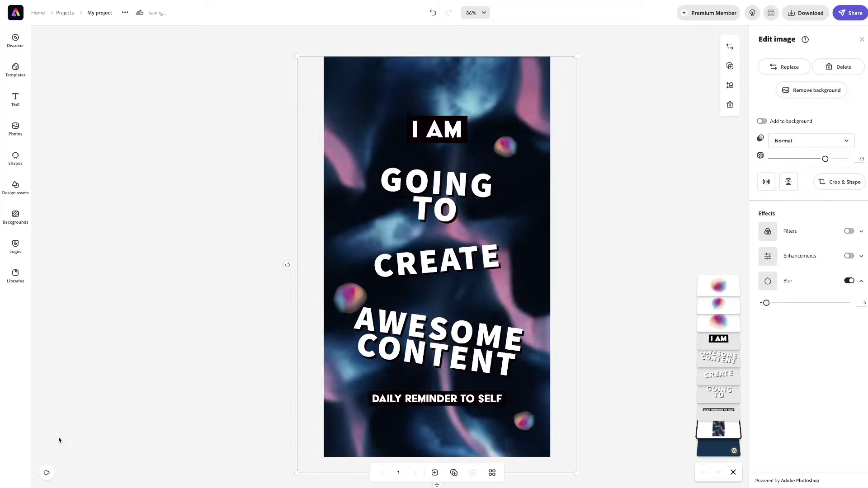
pyautogui.click(47, 473)
pyautogui.click(46, 473)
# Step: Nudge the GOING TO, CREATE and AWESOME CONTENT lines slightly higher
pyautogui.click(425, 187)
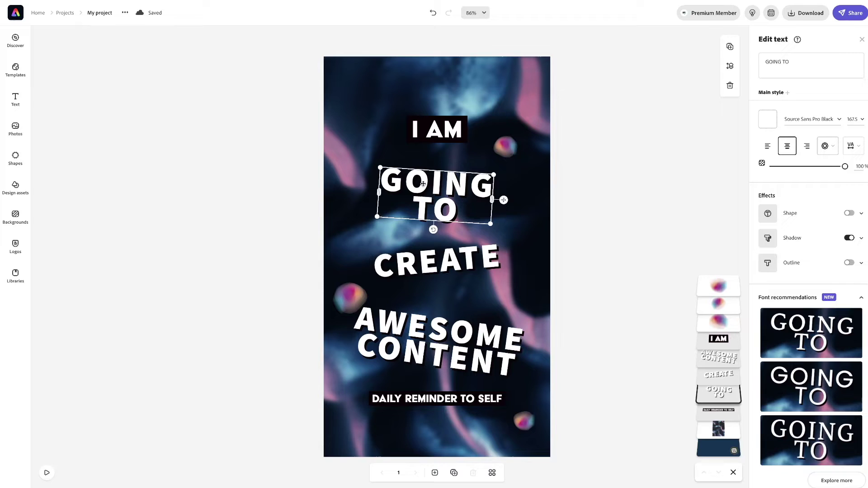
pyautogui.moveTo(423, 183); pyautogui.dragTo(423, 182)
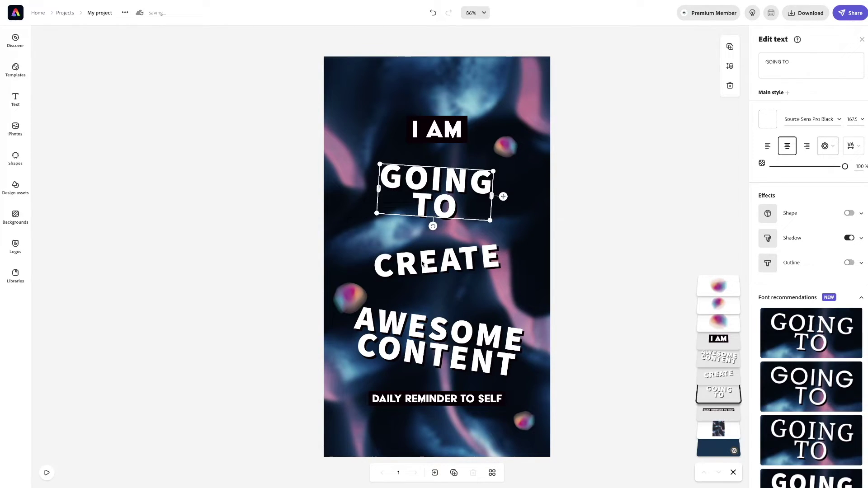
pyautogui.click(422, 263)
pyautogui.moveTo(423, 262); pyautogui.dragTo(425, 261)
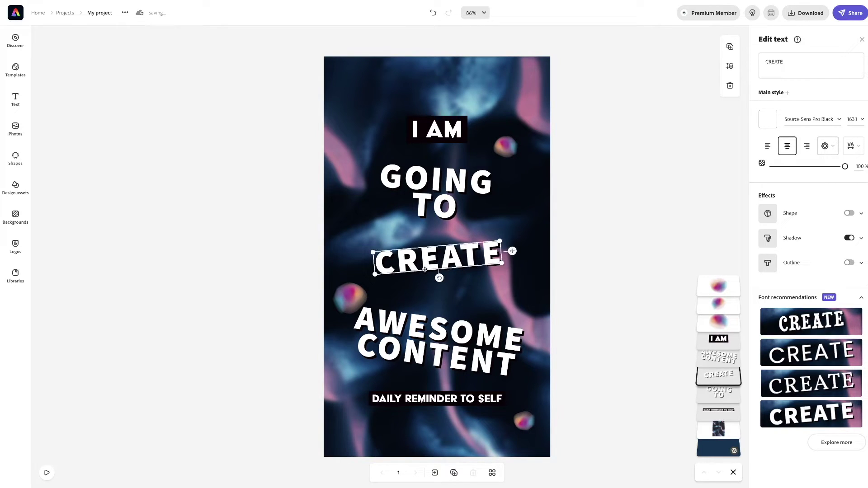
pyautogui.click(423, 325)
pyautogui.moveTo(419, 325); pyautogui.dragTo(420, 322)
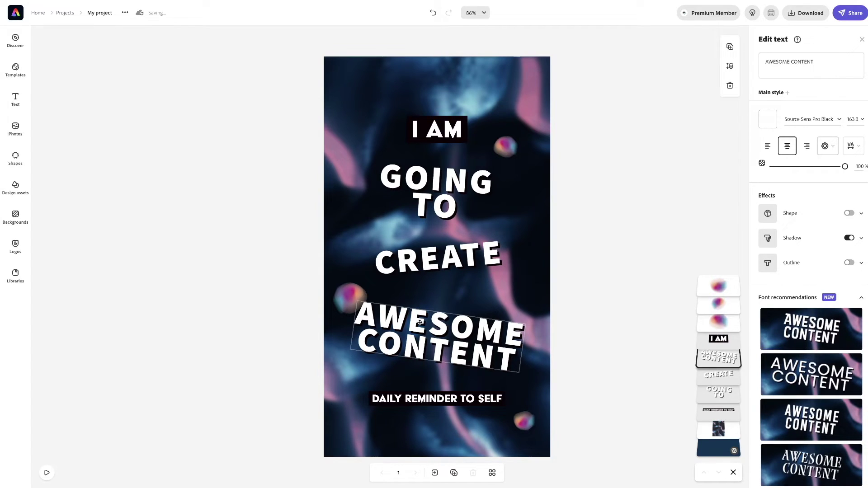
pyautogui.moveTo(420, 322); pyautogui.dragTo(420, 322)
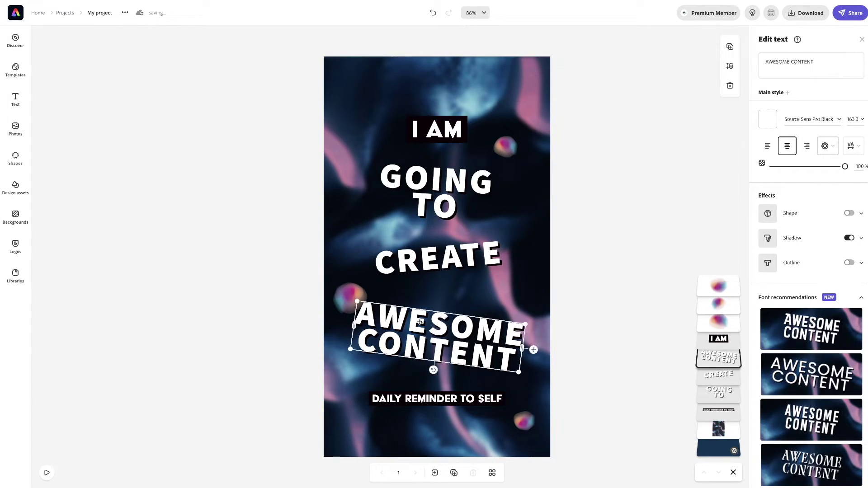
# Step: Raise DAILY REMINDER TO SELF and I AM, and move GOING TO up about 10 px
pyautogui.click(438, 401)
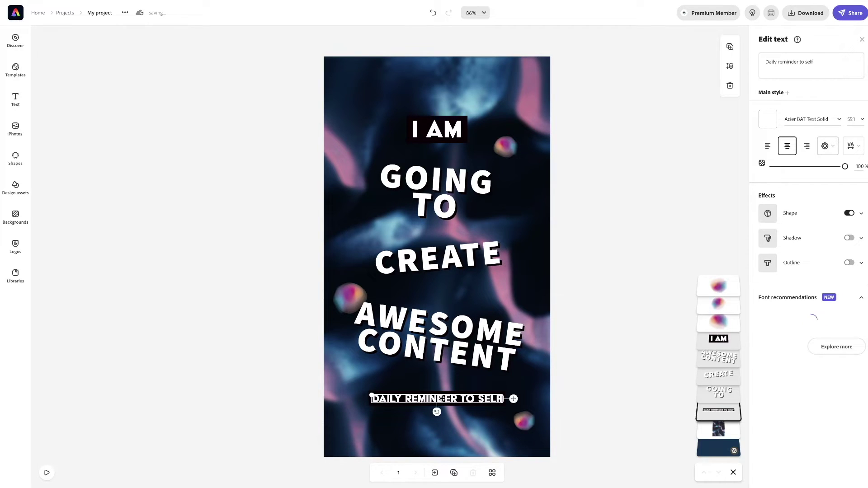
pyautogui.moveTo(442, 399); pyautogui.dragTo(442, 395)
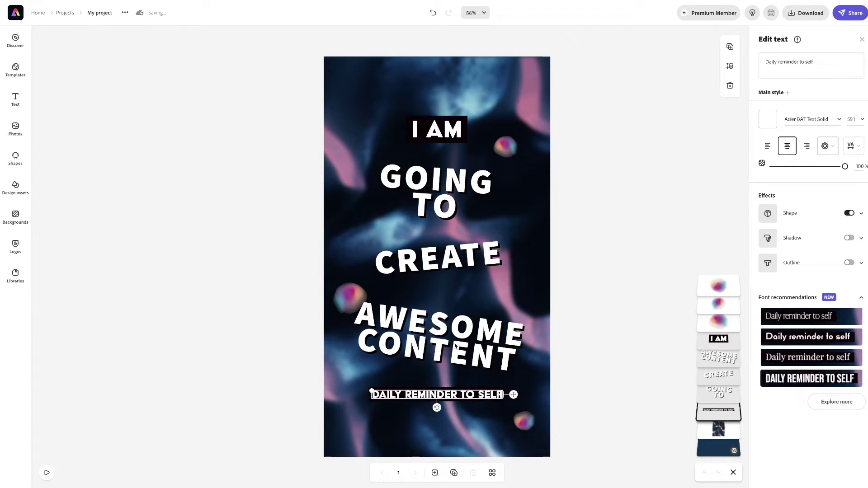
pyautogui.click(437, 135)
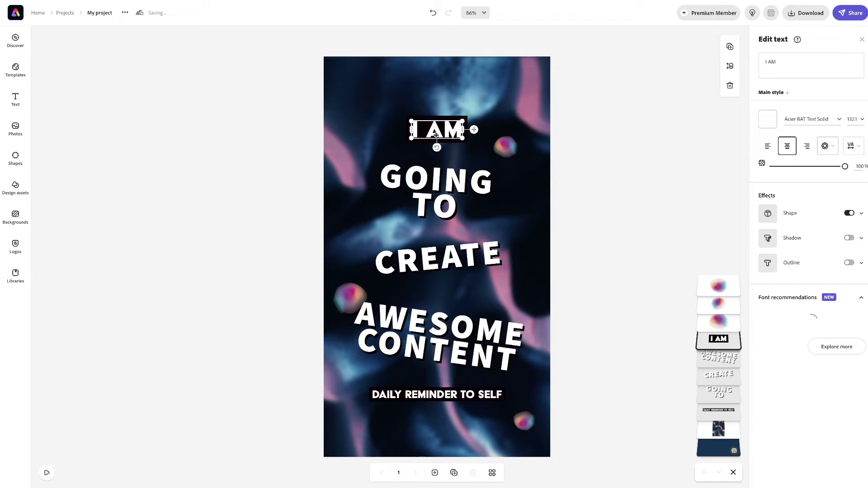
pyautogui.moveTo(436, 130); pyautogui.dragTo(436, 129)
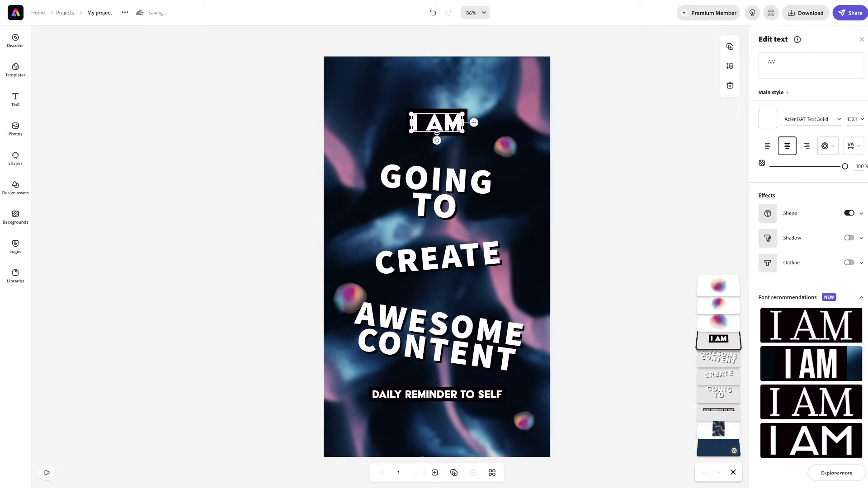
pyautogui.click(438, 176)
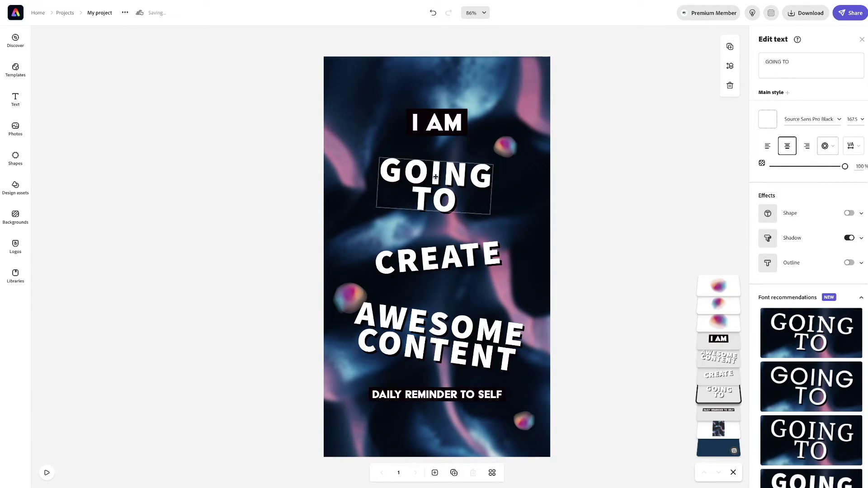
pyautogui.click(435, 176)
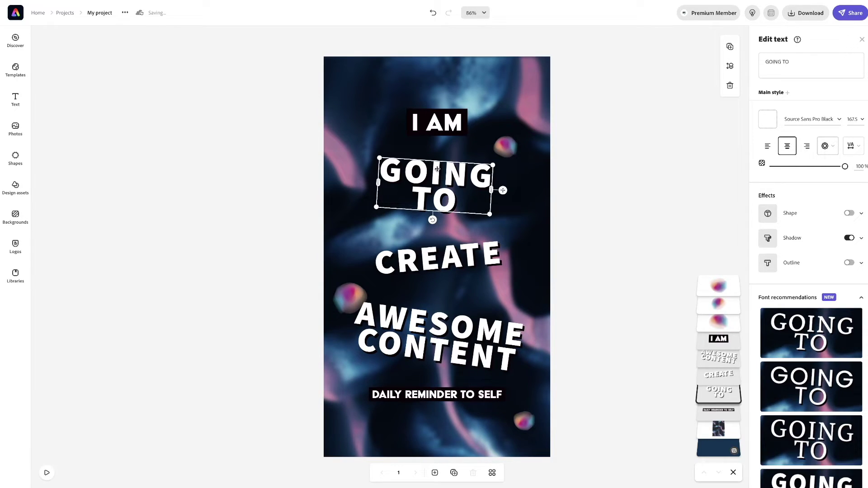
pyautogui.moveTo(438, 174); pyautogui.dragTo(436, 169)
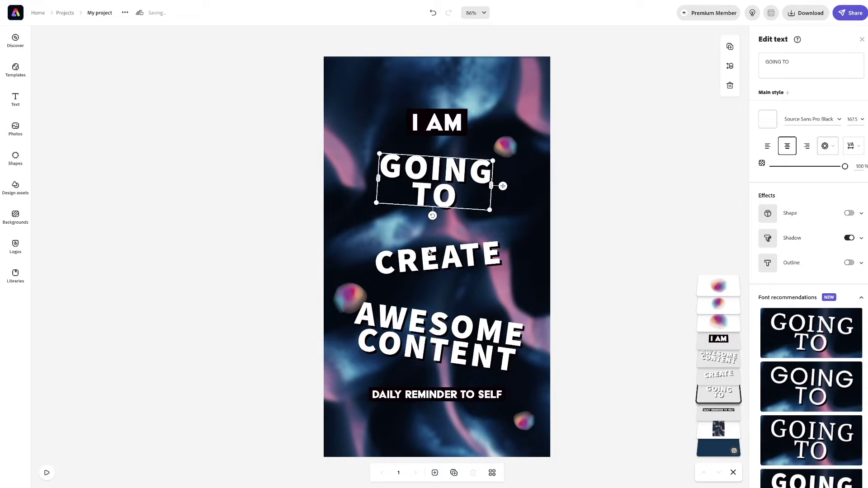
pyautogui.click(437, 394)
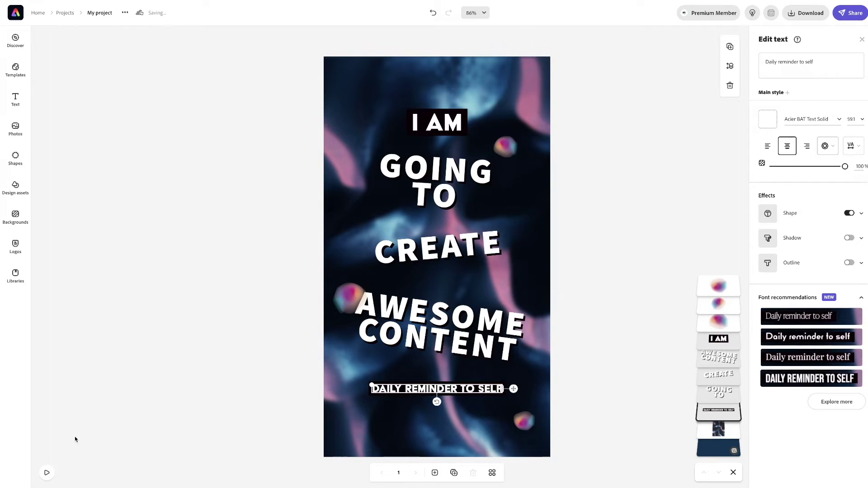
pyautogui.click(47, 472)
pyautogui.moveTo(706, 339); pyautogui.dragTo(696, 354)
# Step: Show the Download file types: MP4 Video (720p), PNG, transparent PNG, JPG and PDF
pyautogui.click(798, 16)
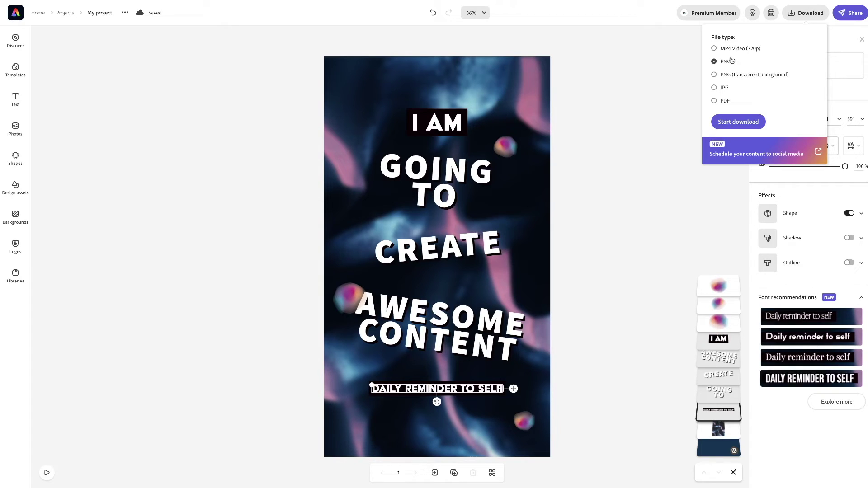
# Step: Dismiss the download file-type menu to return to the finished design with its blurred background
pyautogui.click(104, 138)
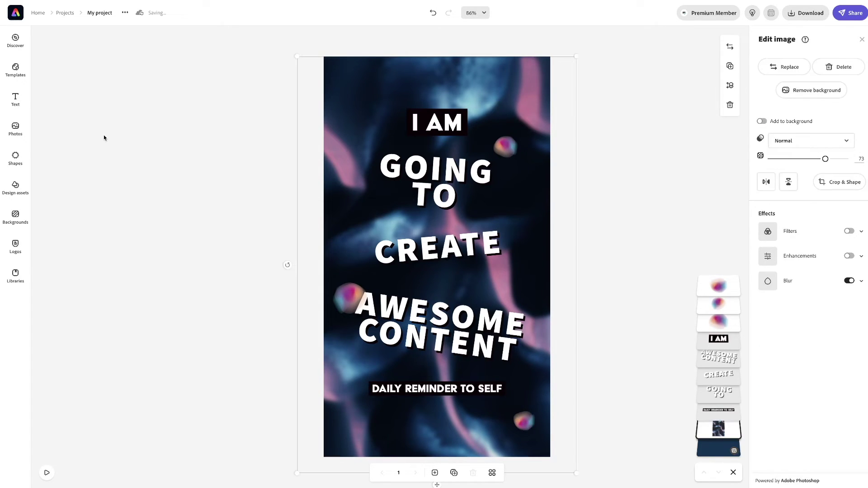